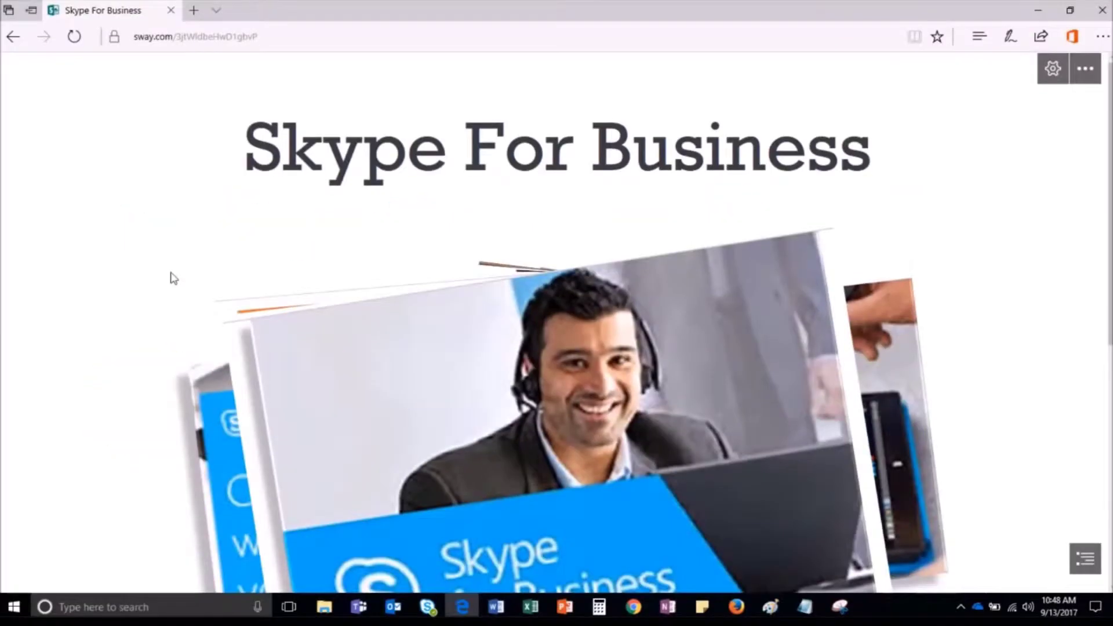
{"action": "scroll", "coordinate": [169, 279], "scroll_direction": "down", "scroll_amount": 2}
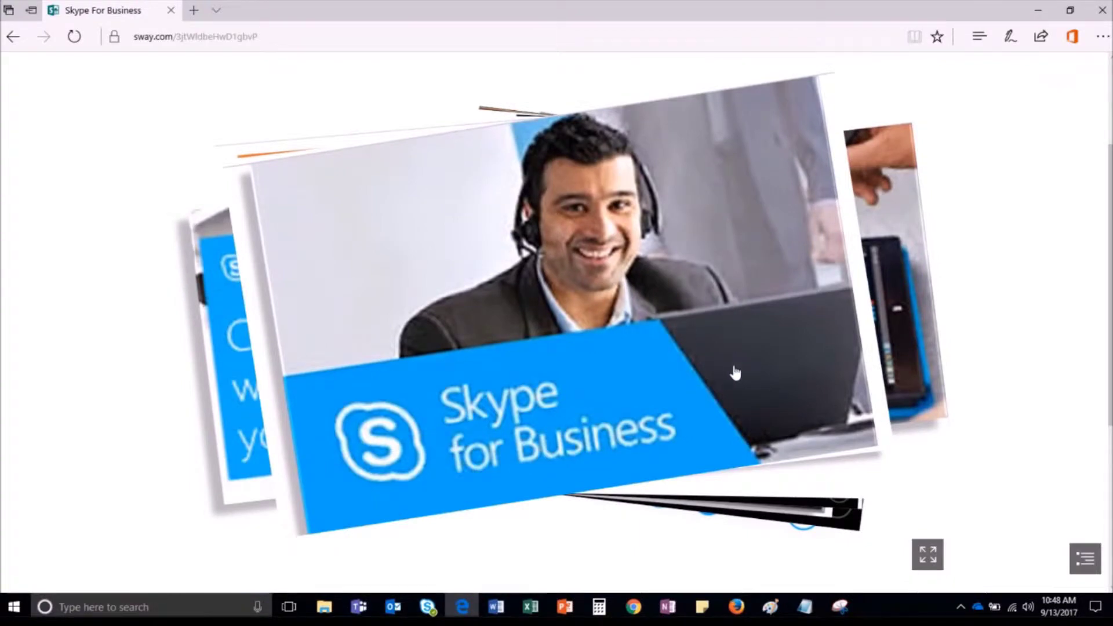
Page through the Sway cards: Why Skype for Business, Can Do list, Access Anytime Anywhere, Record Session
{"action": "left_click", "coordinate": [830, 450]}
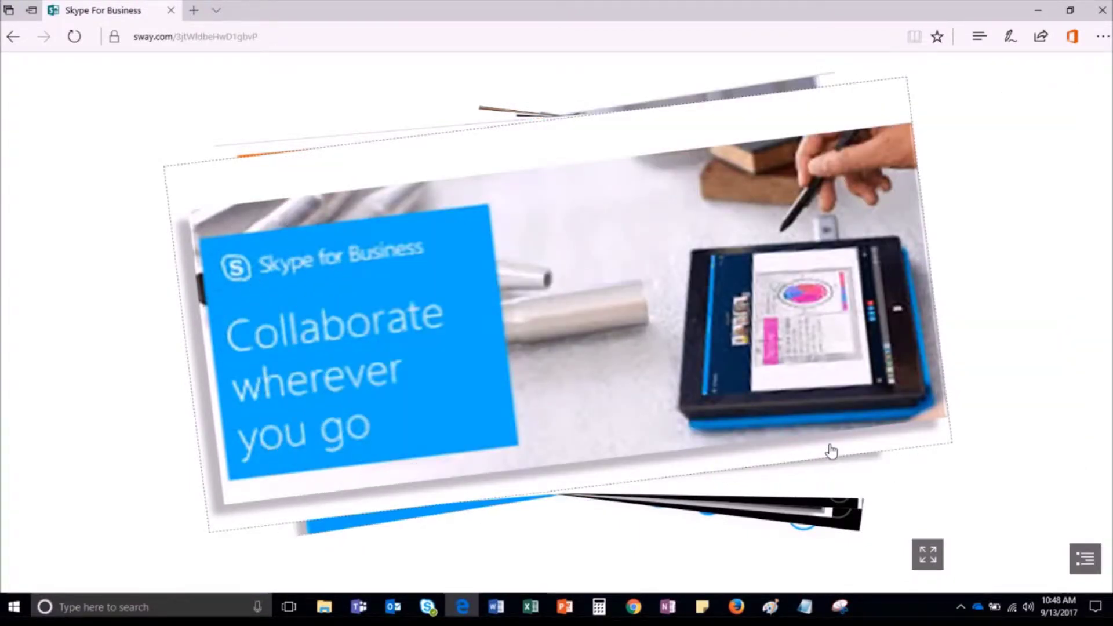
{"action": "left_click", "coordinate": [830, 451]}
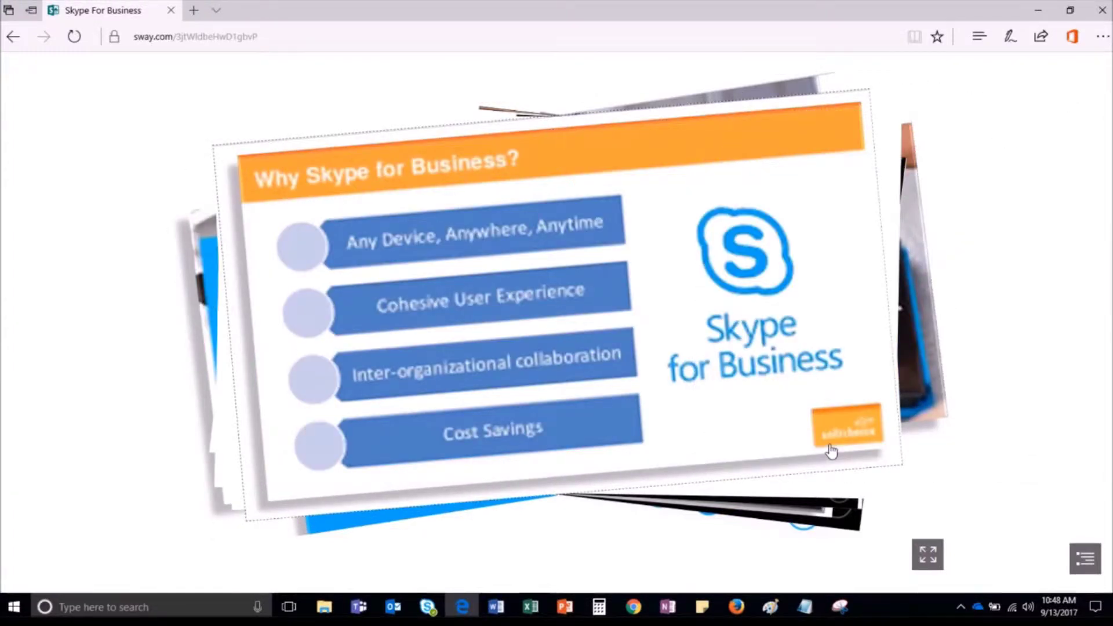
{"action": "left_click", "coordinate": [830, 451]}
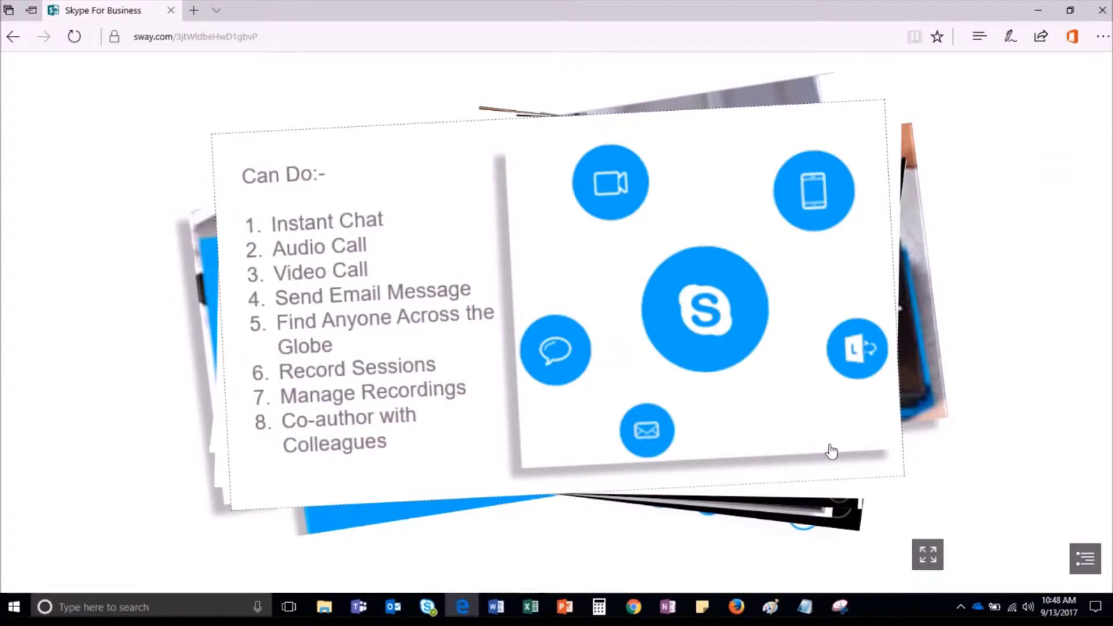
{"action": "left_click", "coordinate": [831, 450]}
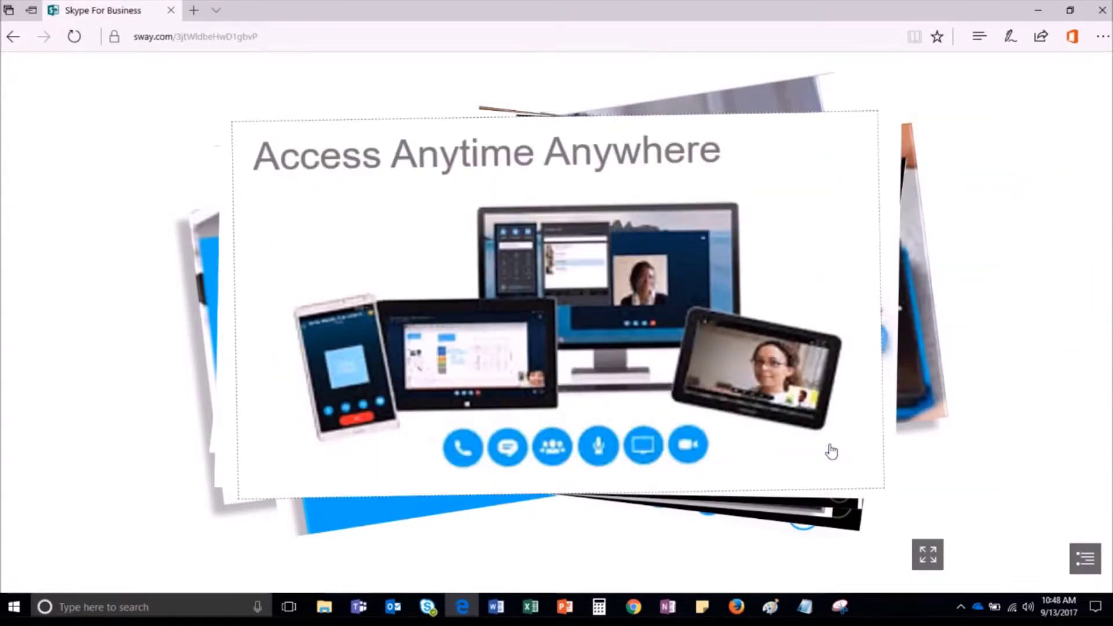
{"action": "left_click", "coordinate": [830, 450]}
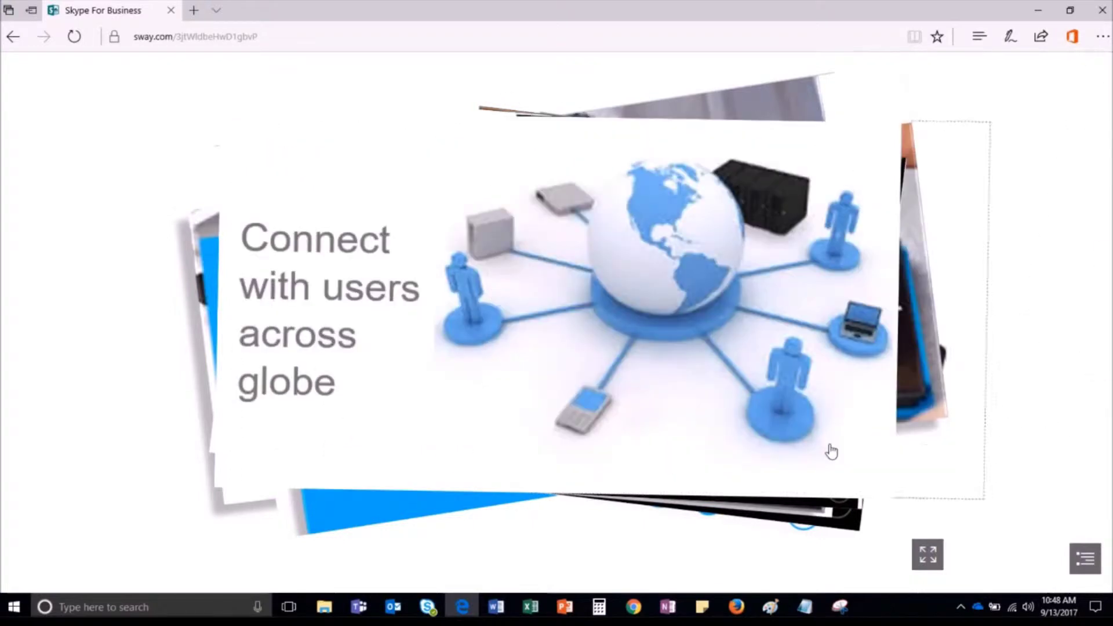
{"action": "left_click", "coordinate": [830, 450]}
{"action": "left_click", "coordinate": [831, 451]}
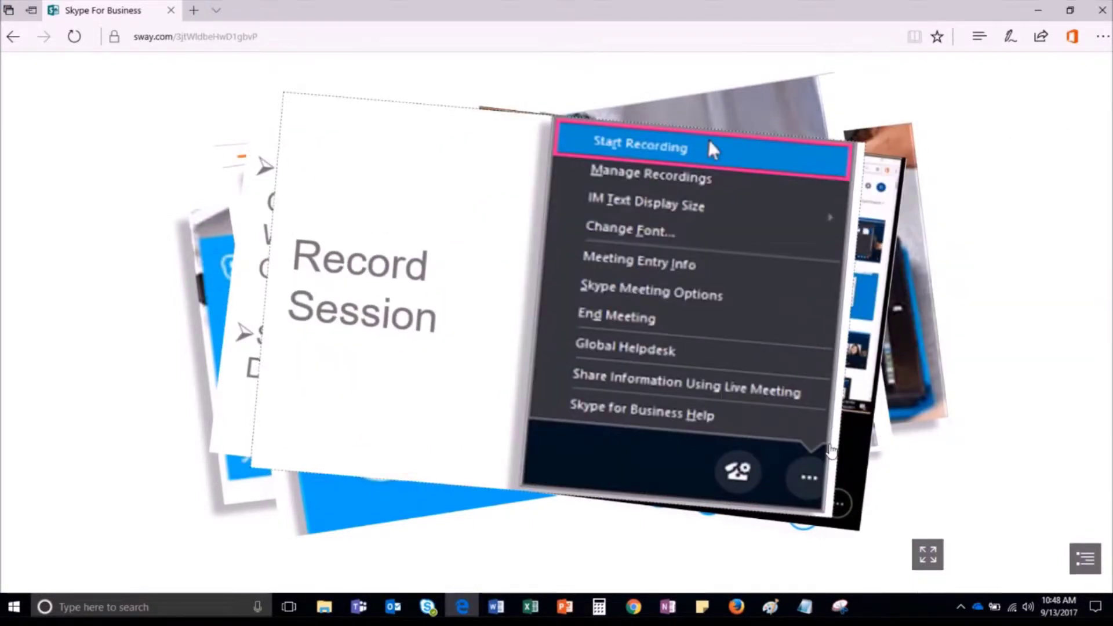
{"action": "left_click", "coordinate": [830, 450]}
{"action": "left_click", "coordinate": [830, 450]}
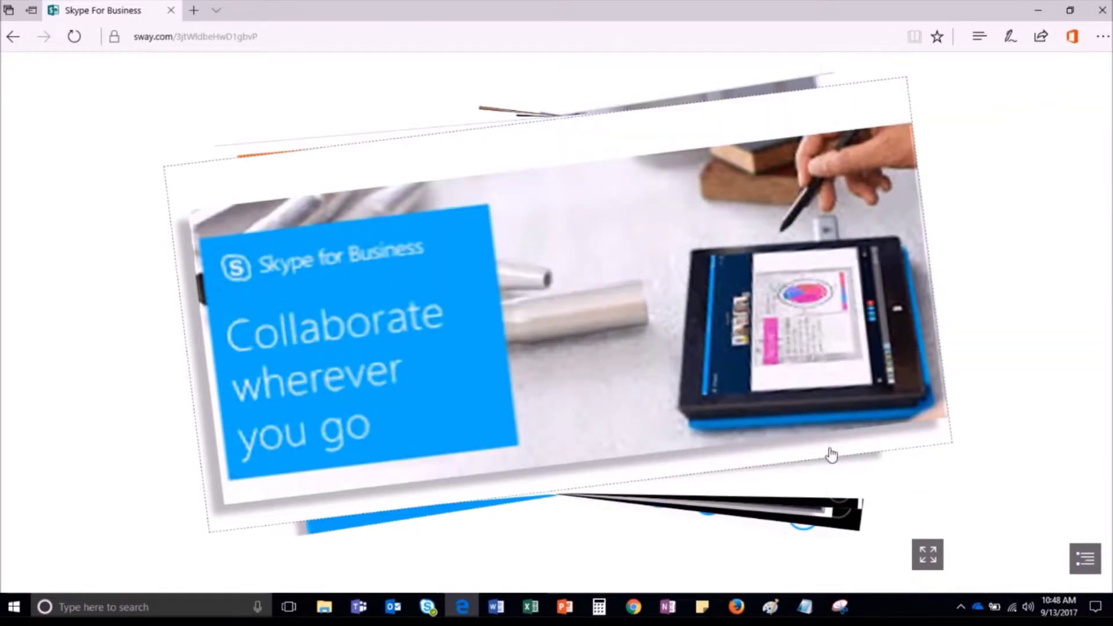
Page through more cards, including Connect with users across globe, then switch to the Skype for Business contacts
{"action": "left_click", "coordinate": [829, 454]}
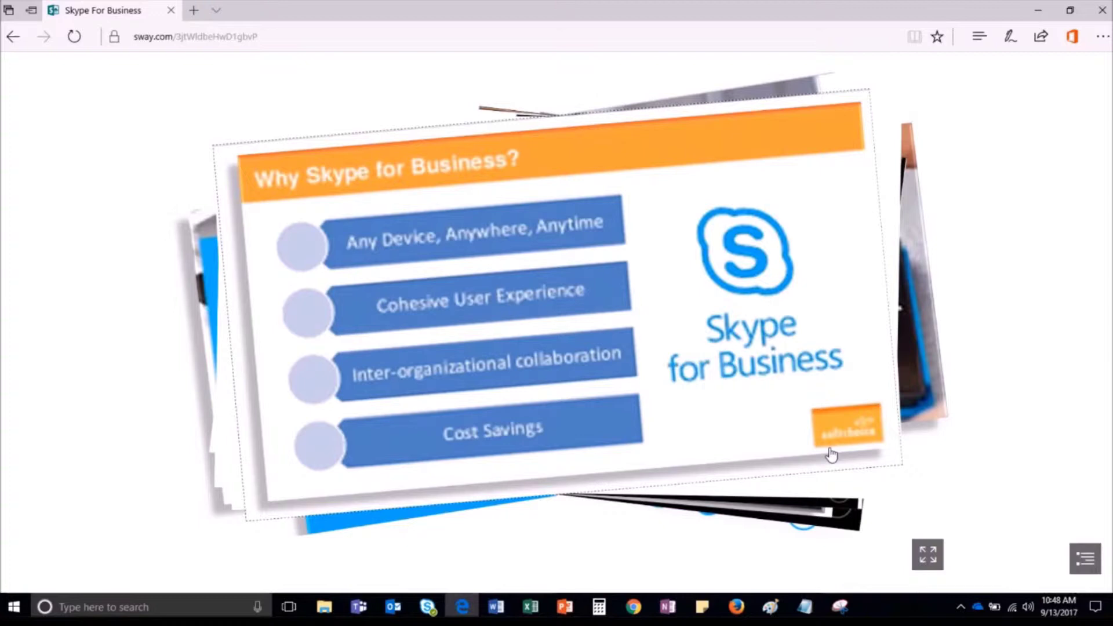
{"action": "left_click", "coordinate": [830, 455]}
{"action": "left_click", "coordinate": [830, 454]}
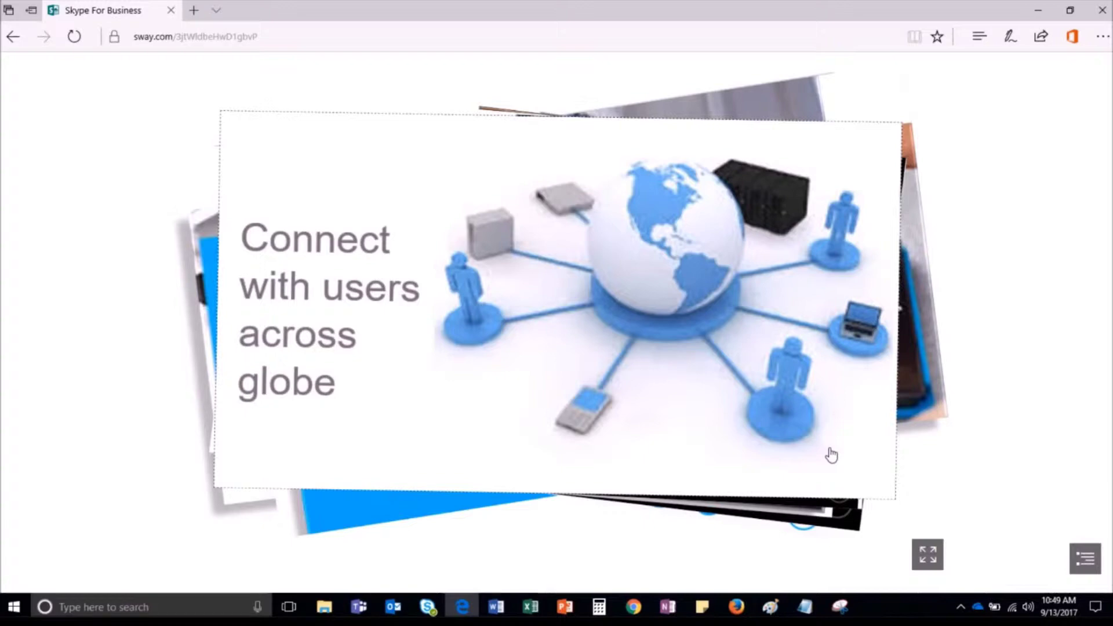
{"action": "left_click", "coordinate": [831, 454]}
{"action": "left_click", "coordinate": [831, 454]}
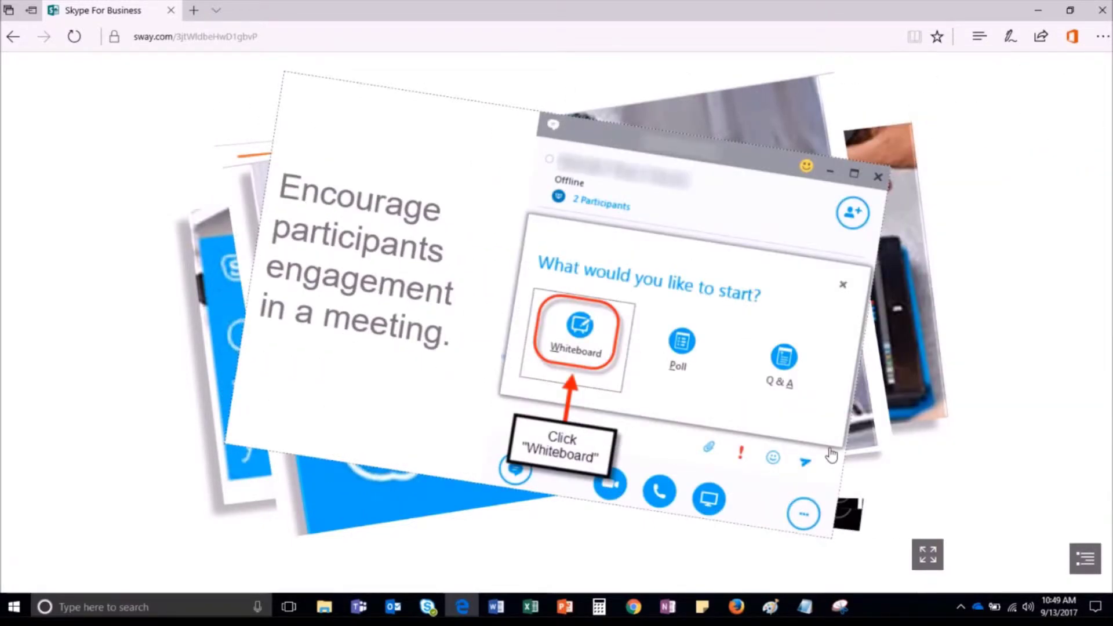
{"action": "left_click", "coordinate": [830, 454]}
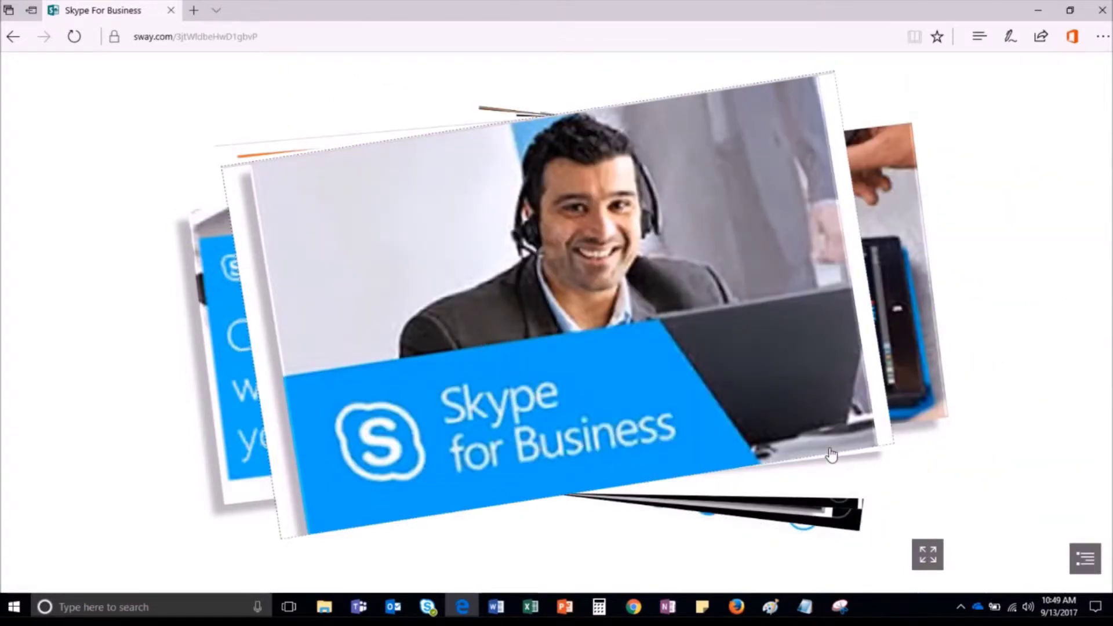
{"action": "left_click", "coordinate": [830, 455]}
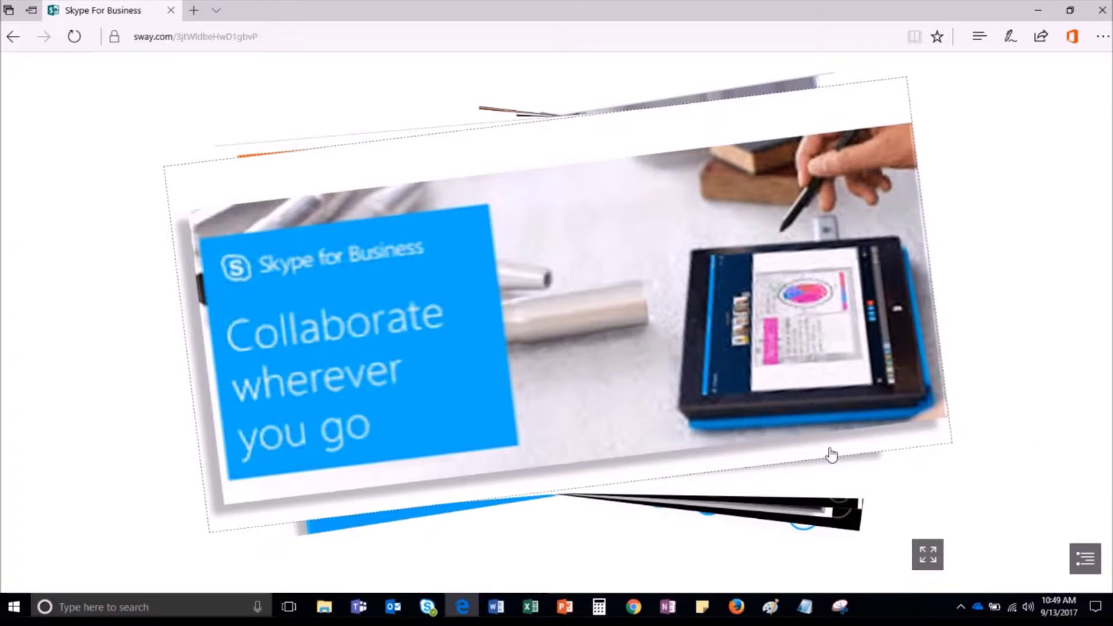
{"action": "left_click", "coordinate": [830, 454]}
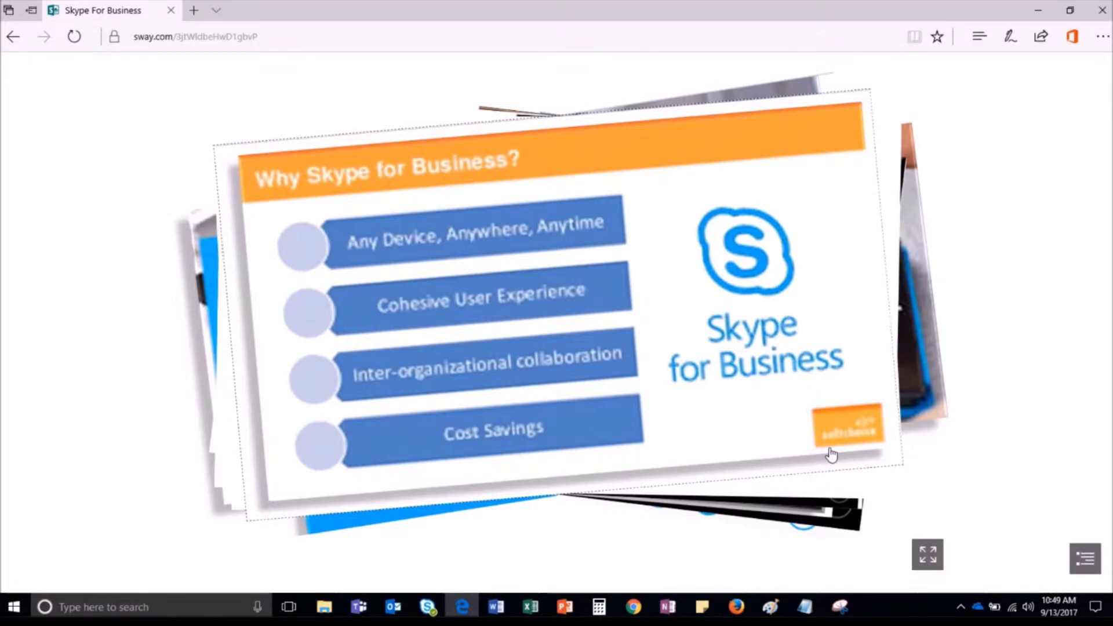
{"action": "left_click", "coordinate": [830, 454]}
{"action": "left_click", "coordinate": [427, 605]}
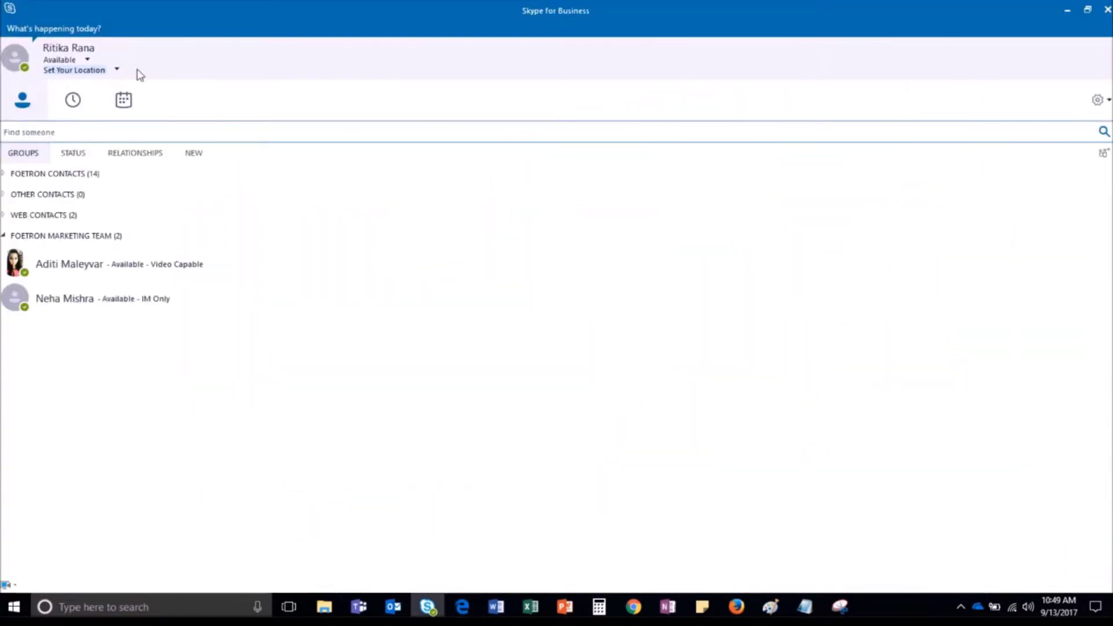
{"action": "left_click", "coordinate": [120, 263]}
Open the Skype for Business Options dialog on its Skype Meetings page
{"action": "left_click", "coordinate": [1098, 101]}
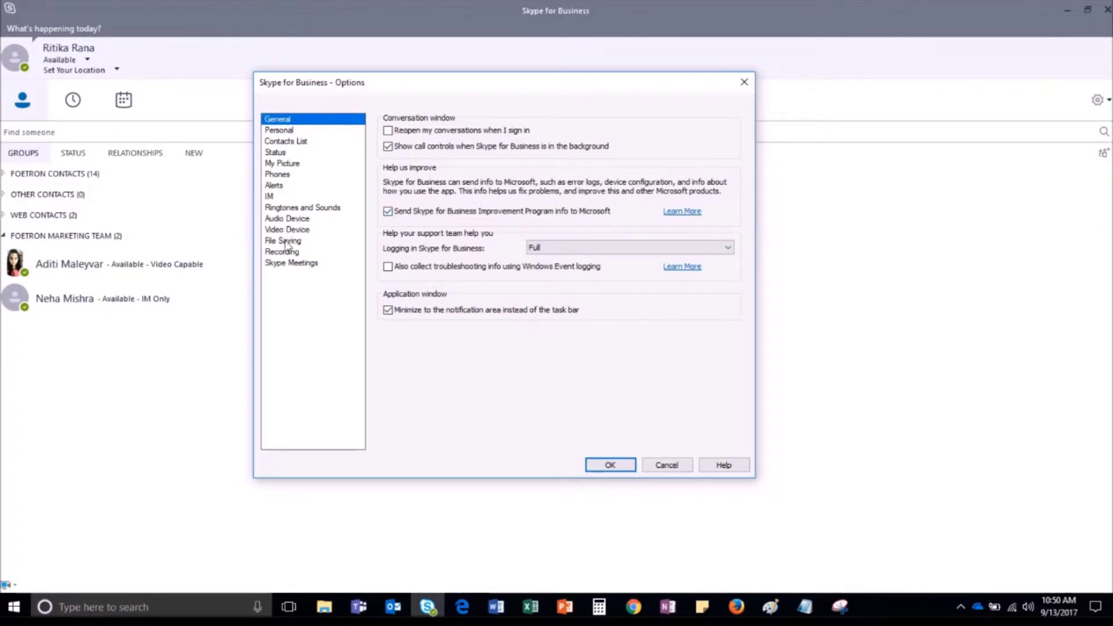
{"action": "left_click", "coordinate": [290, 263]}
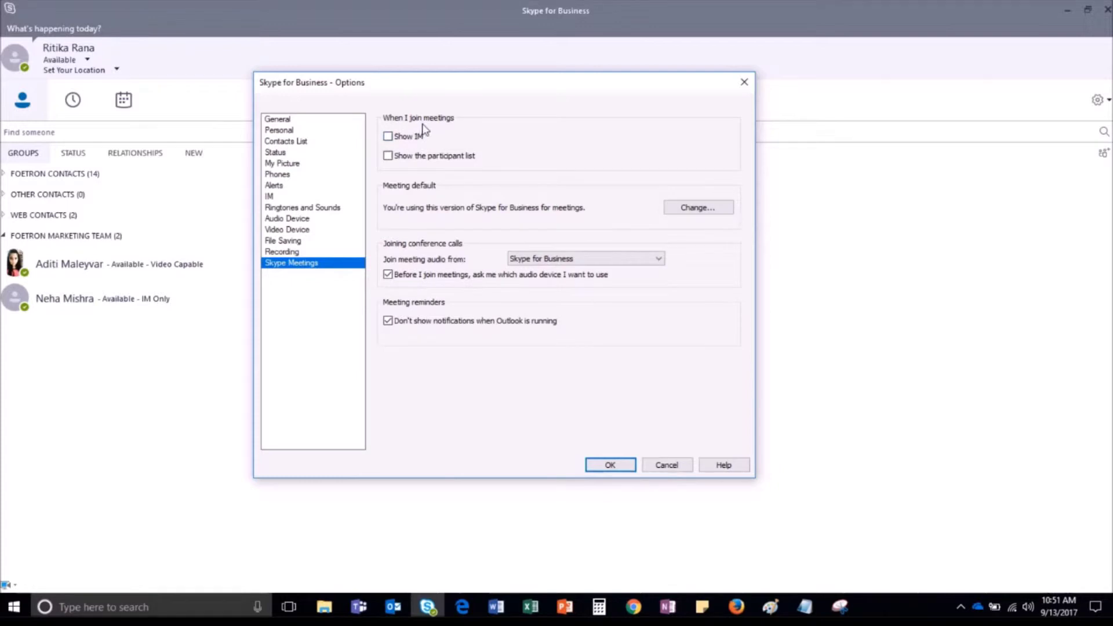
Tick Show IM under When I join meetings
{"action": "left_click", "coordinate": [388, 137]}
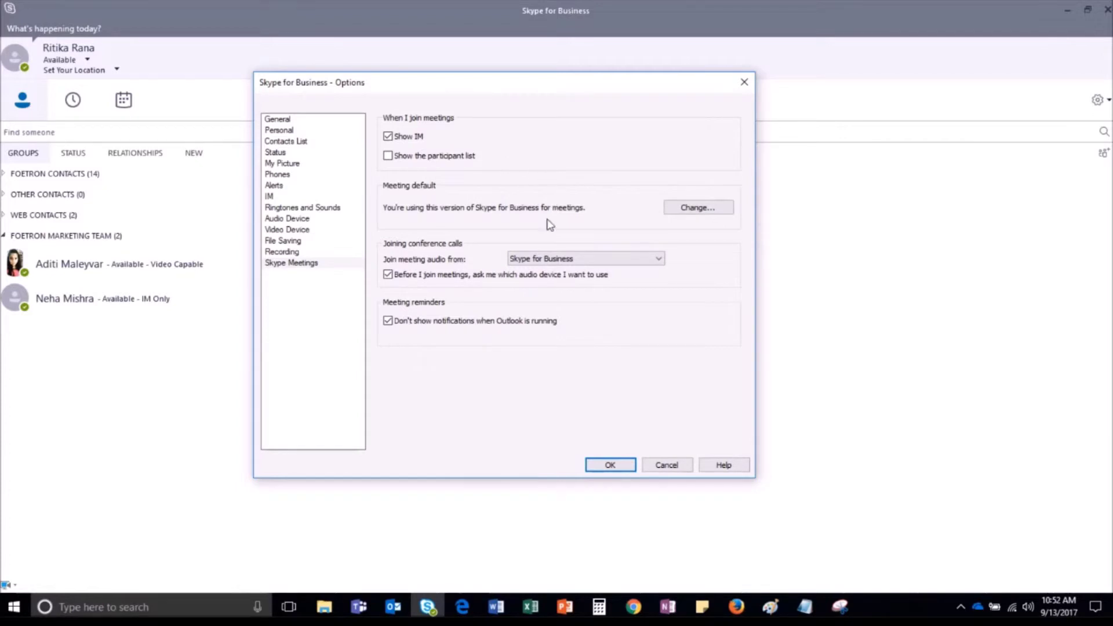
Accept the Skype Meetings settings with OK to close the Options dialog
{"action": "left_click", "coordinate": [609, 466]}
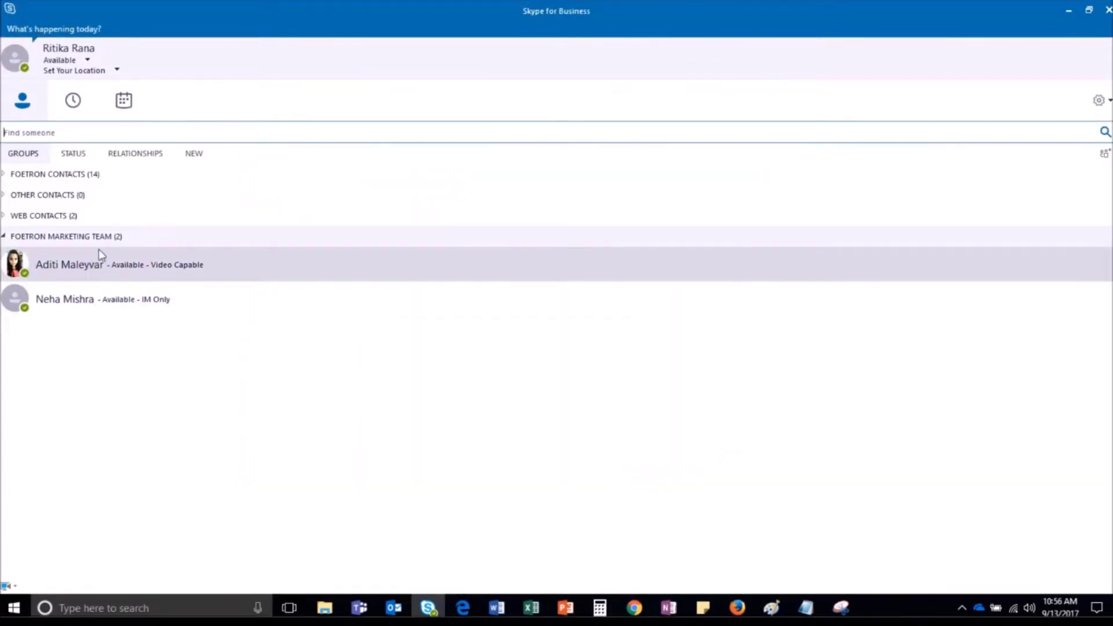